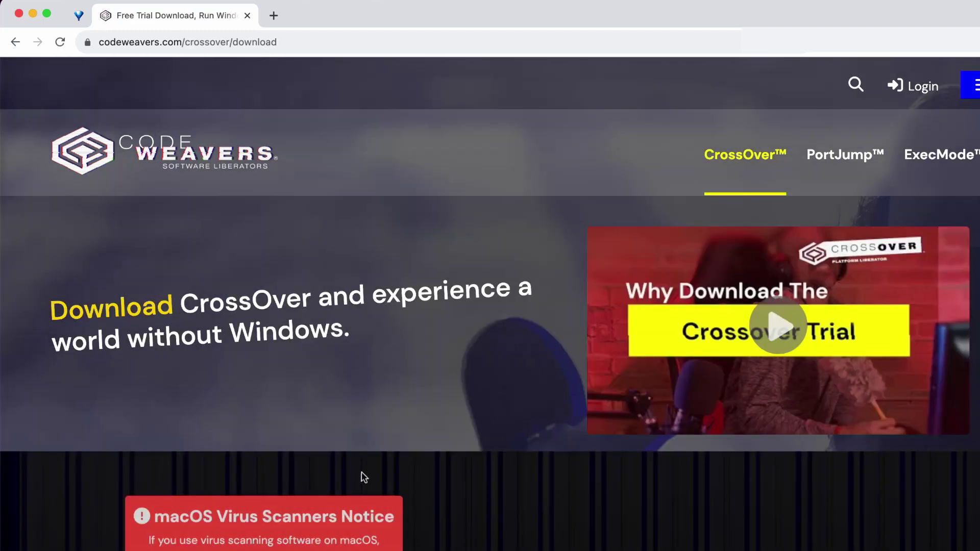
# - Enter a name and e-mail address on the macOS download form and request the CrossOver trial download
pyautogui.scroll(-10, 443, 503)
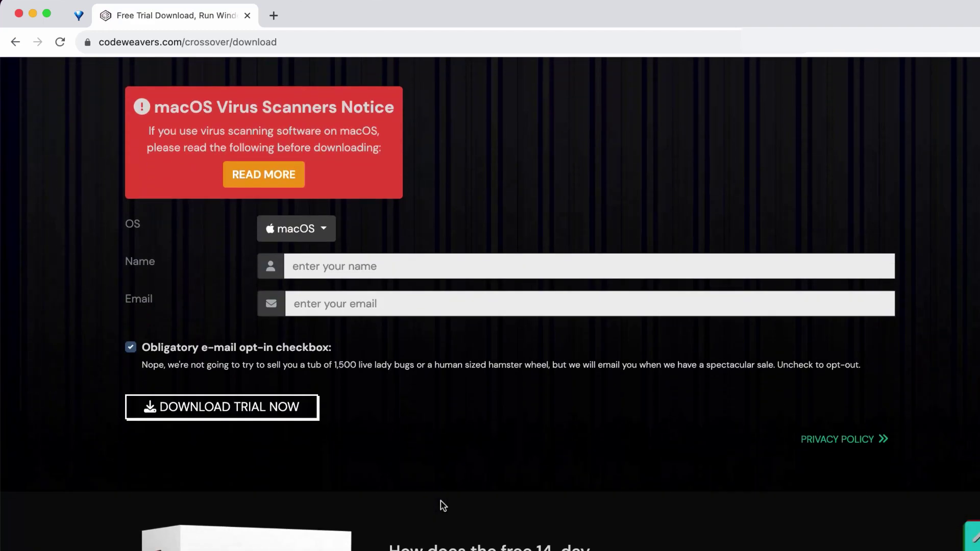
pyautogui.write('name')
pyautogui.press('Tab')
pyautogui.write('name@e')
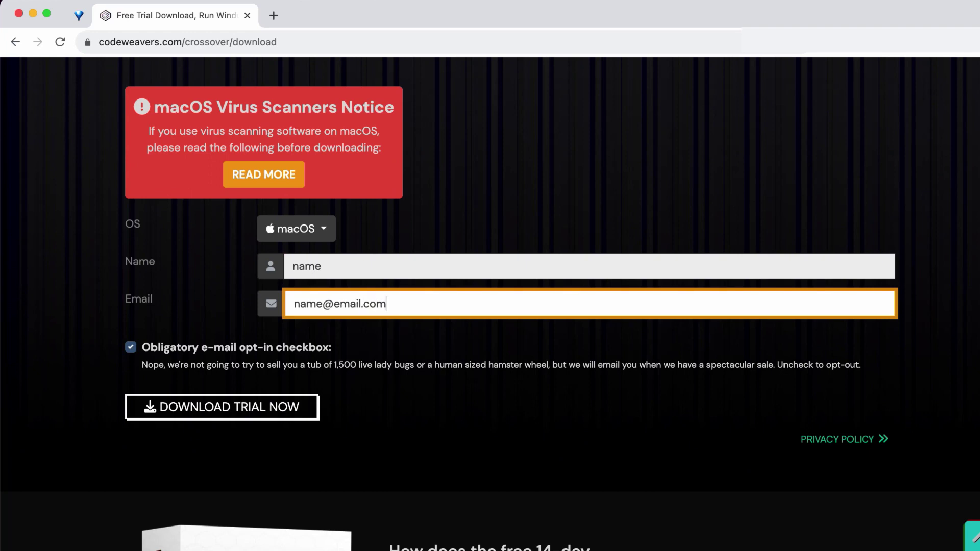
pyautogui.click(303, 403)
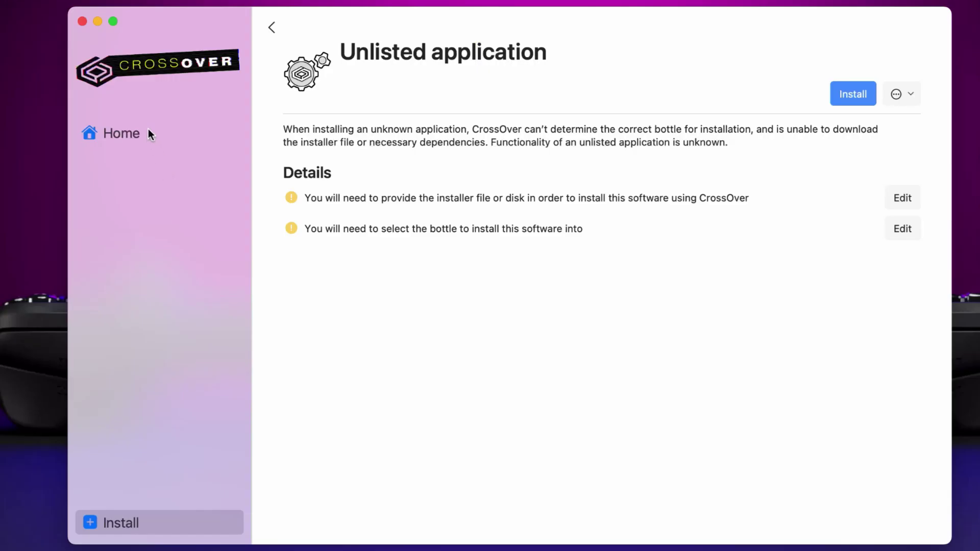
# - On the Unlisted application page, set the installer to parallel_game_client_v0.0.1.2.msi from Downloads
pyautogui.click(148, 132)
pyautogui.click(128, 519)
pyautogui.click(909, 187)
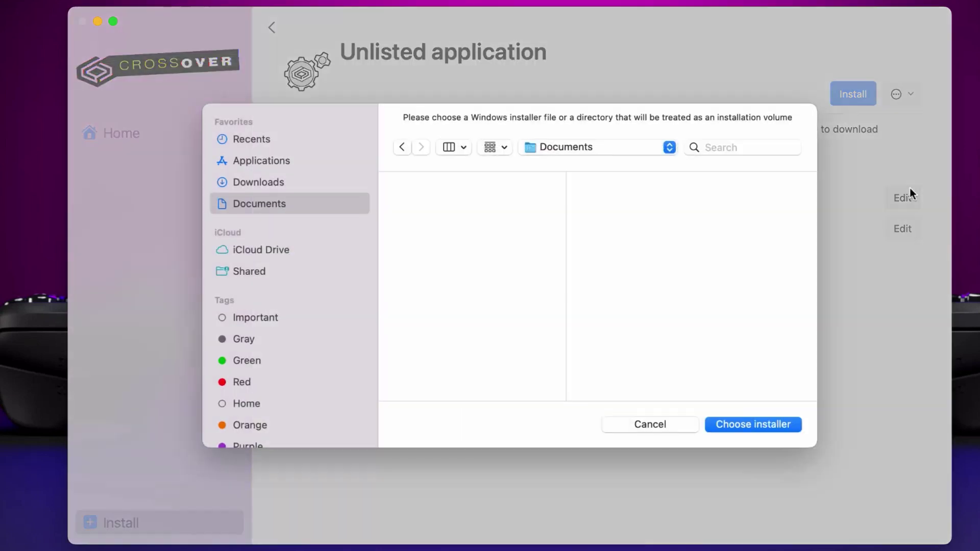
pyautogui.click(286, 179)
pyautogui.scroll(-5, 469, 286)
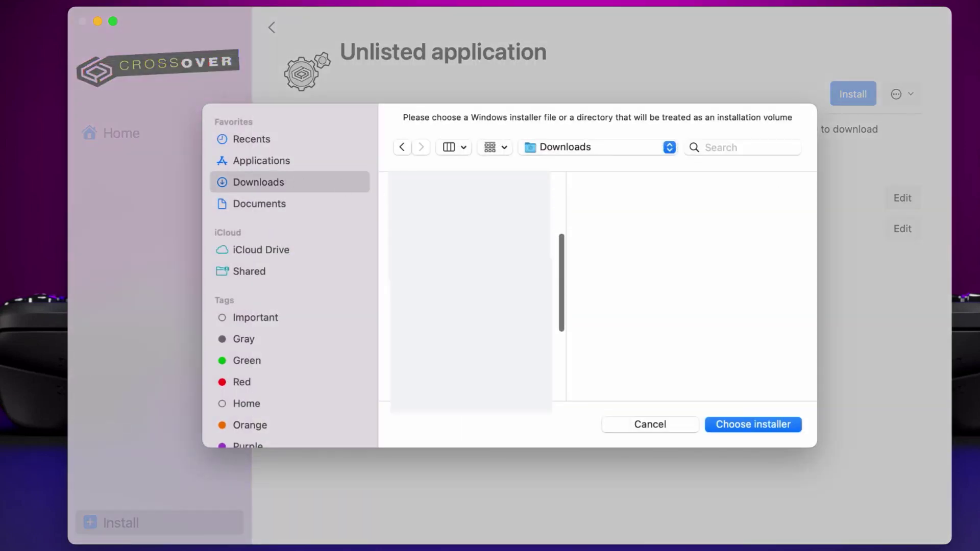
pyautogui.click(469, 246)
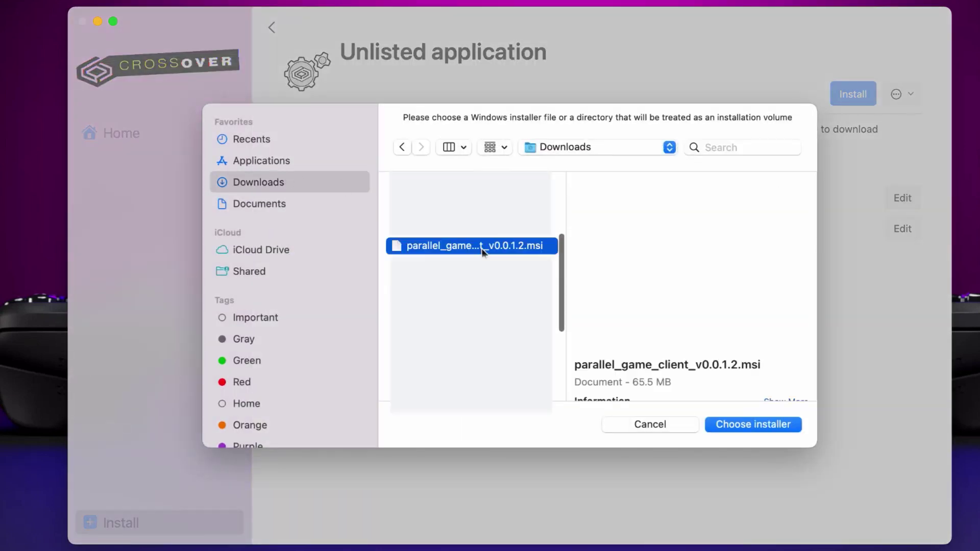
pyautogui.click(744, 425)
# - Install into a new bottle named 'Parallel Launcher', allowing CrossOver access to the Downloads folder
pyautogui.click(905, 230)
pyautogui.write('Pa')
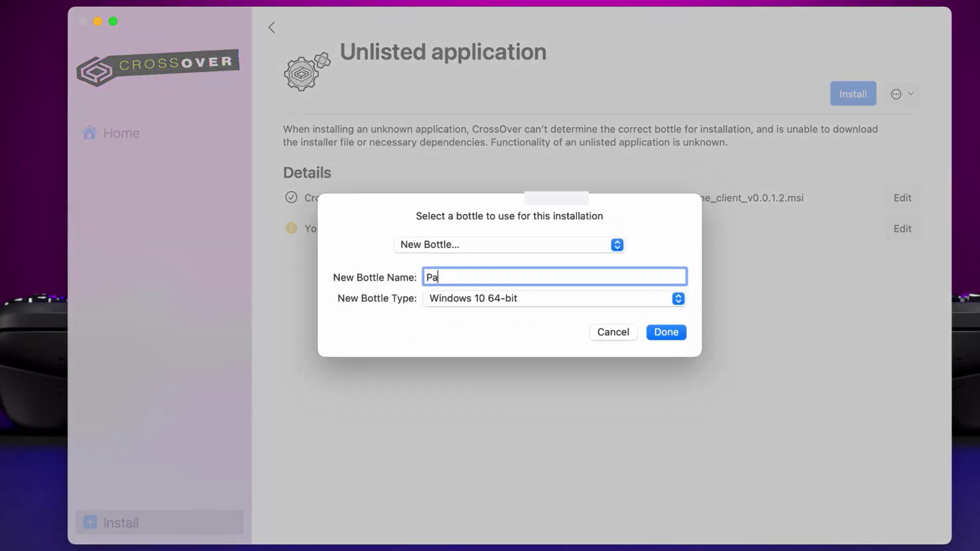
pyautogui.write('rallel Launcher')
pyautogui.click(672, 336)
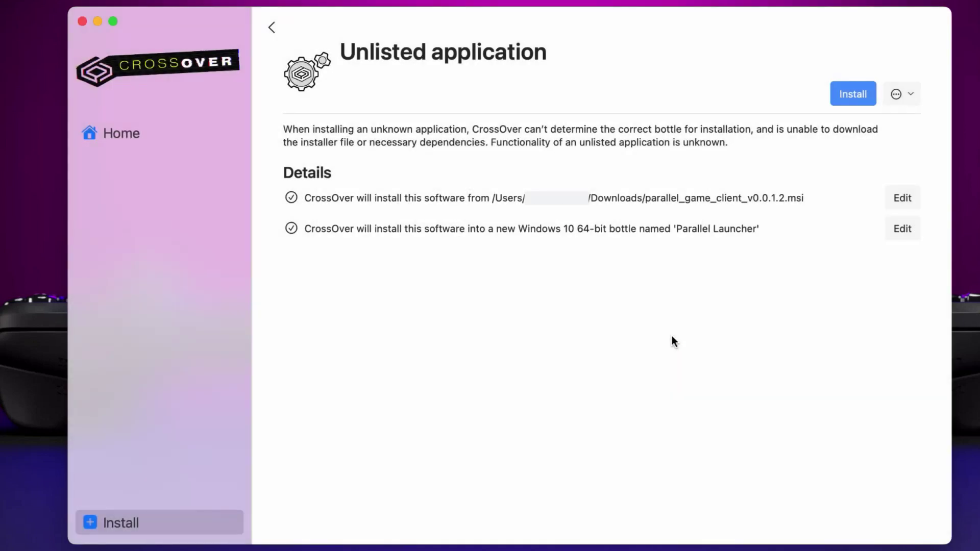
pyautogui.click(846, 96)
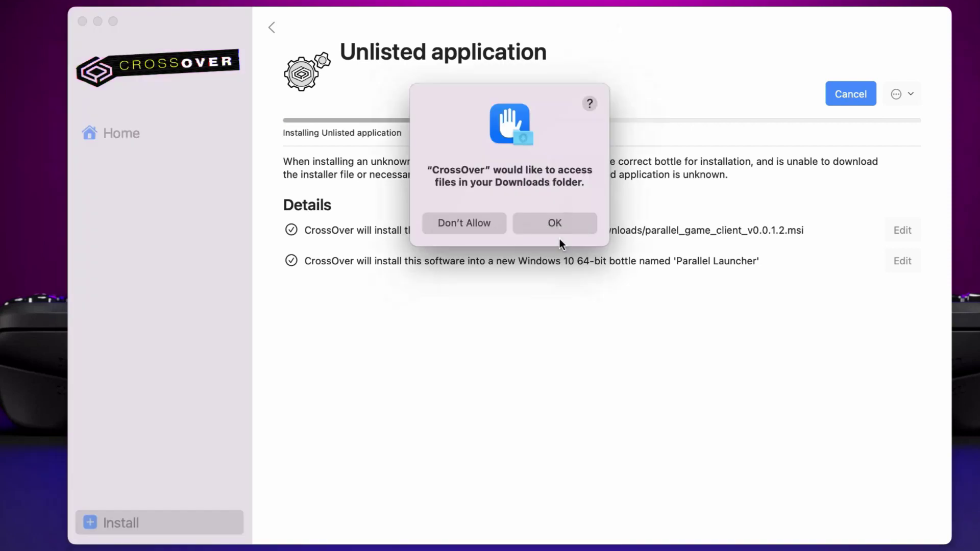
pyautogui.click(555, 224)
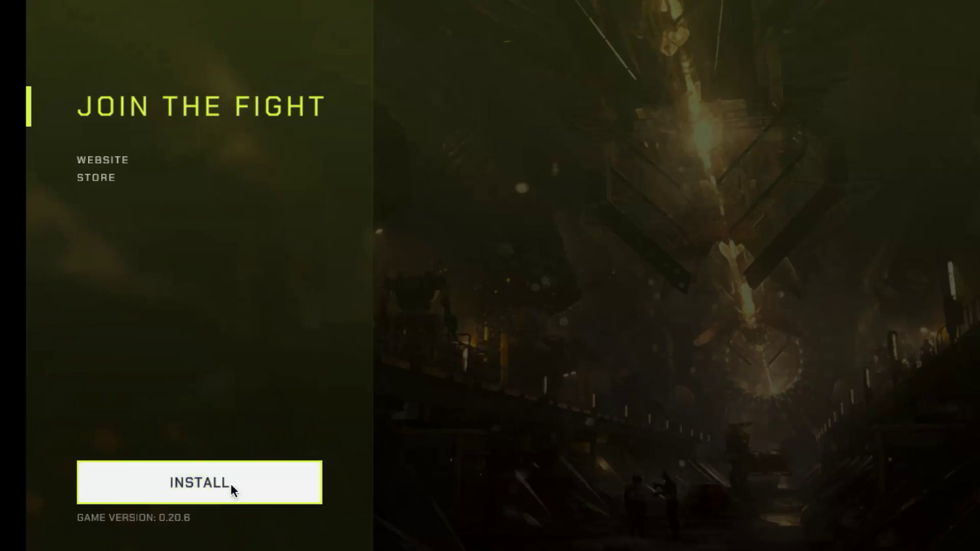
# - Start the game 0.20.6 install from the Parallel launcher; it stalls at 0% with 'Updating failed'
pyautogui.click(231, 484)
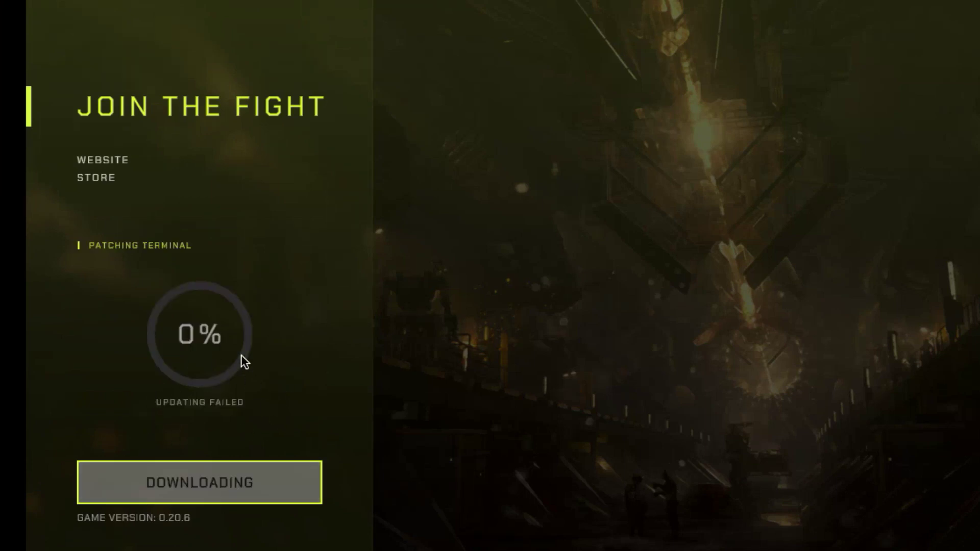
# - Start a new unlisted-application install and show the folders above CrossOver in the installer file chooser
pyautogui.click(133, 512)
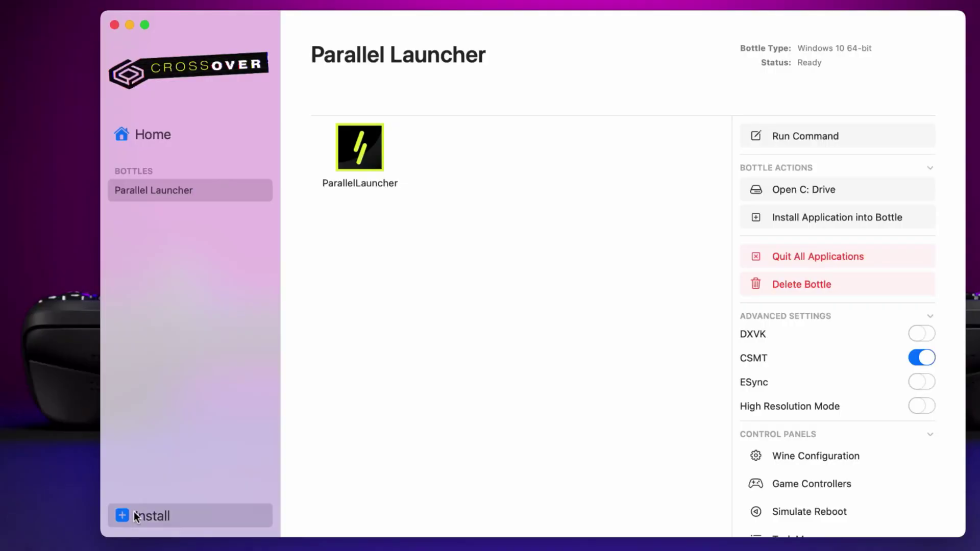
pyautogui.click(840, 92)
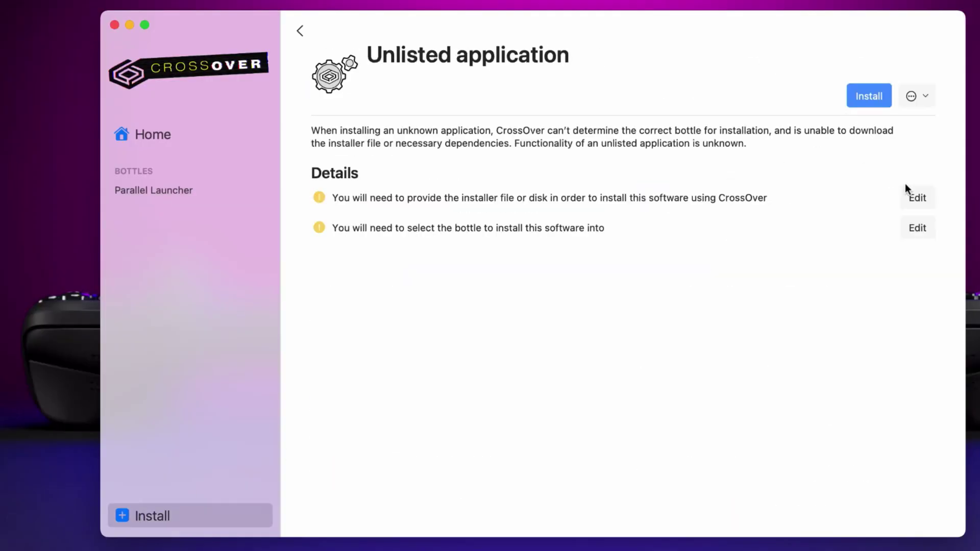
pyautogui.click(909, 196)
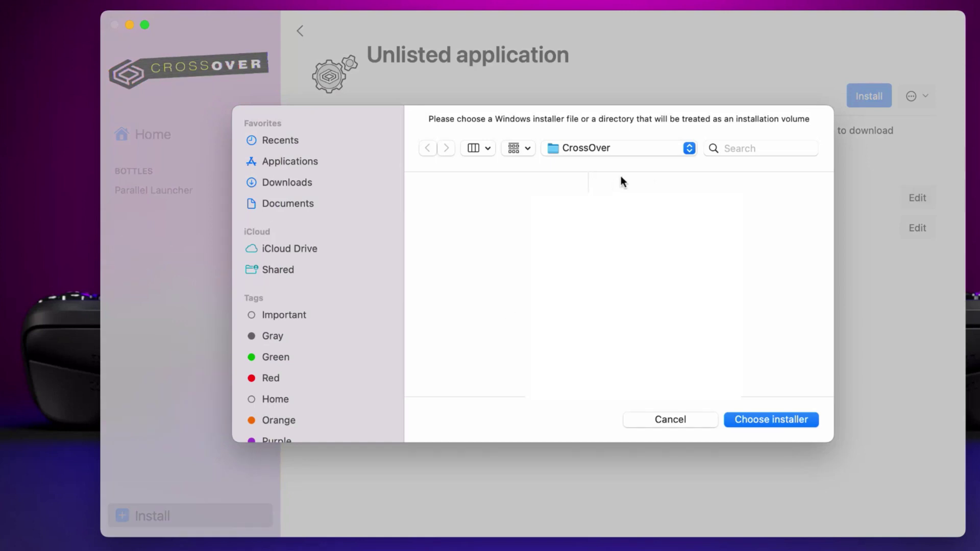
pyautogui.click(627, 149)
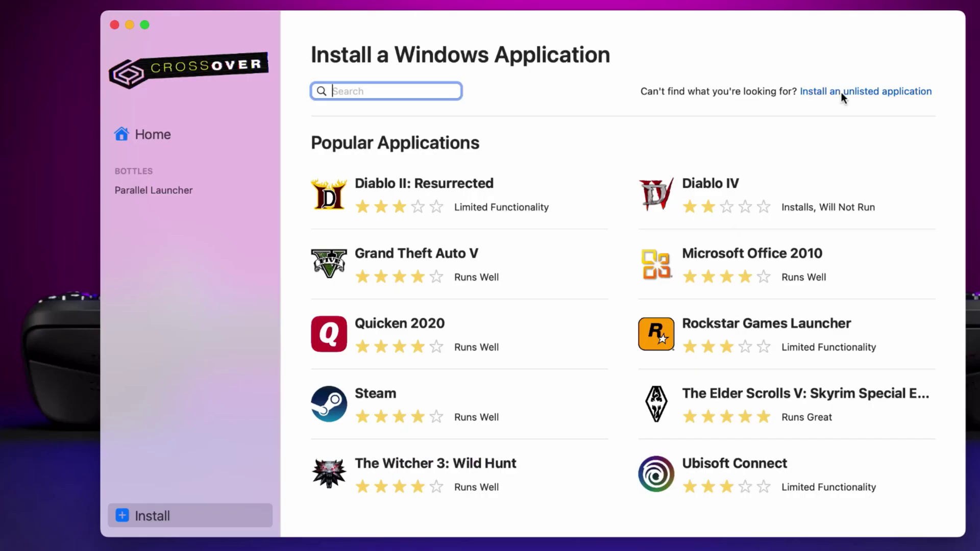
# - In the installer picker, browse into Library > Application Support > CrossOver
pyautogui.click(841, 93)
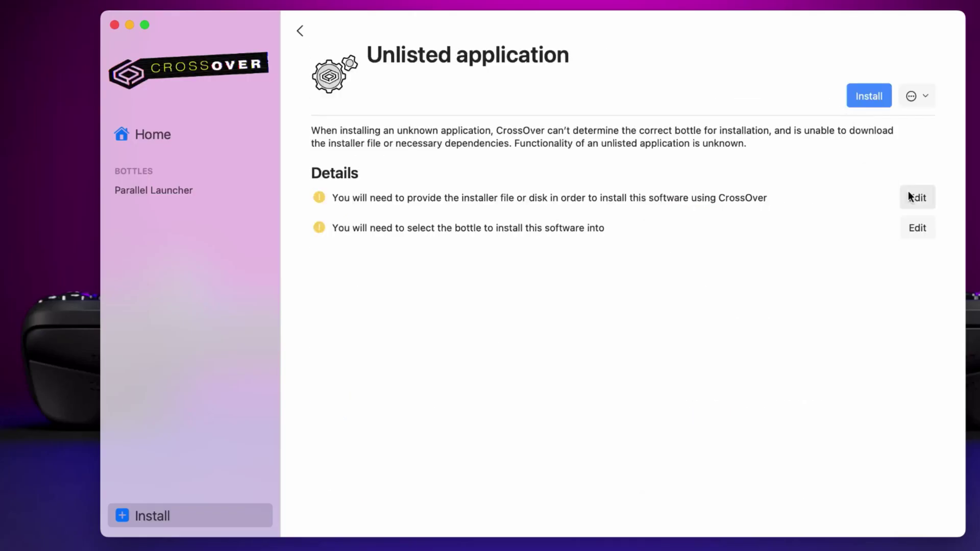
pyautogui.click(916, 197)
pyautogui.click(627, 149)
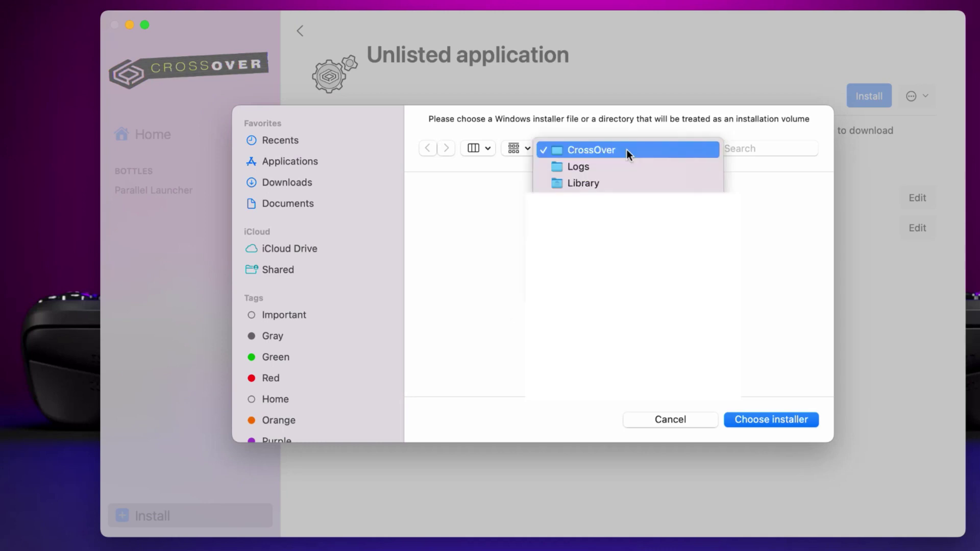
pyautogui.click(610, 184)
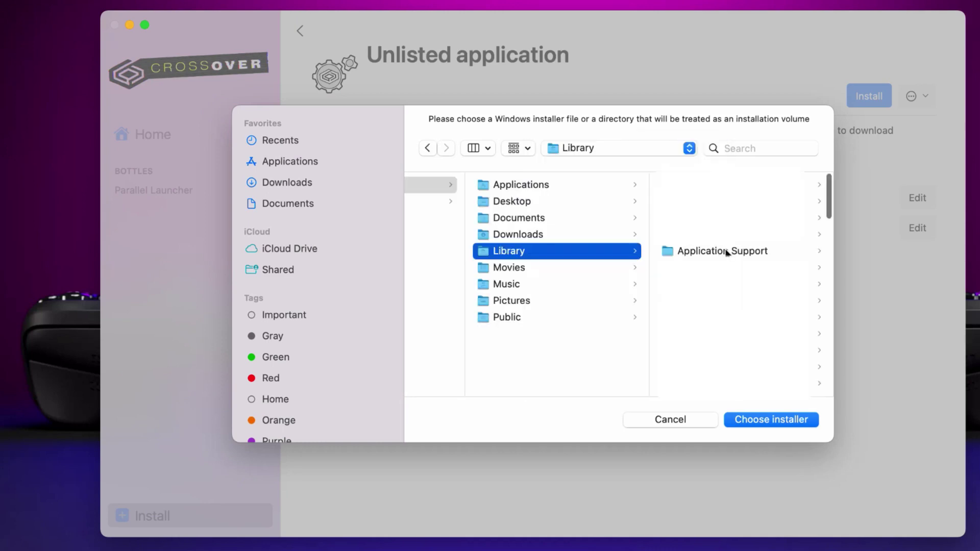
pyautogui.click(726, 251)
pyautogui.scroll(-5, 728, 252)
pyautogui.click(725, 246)
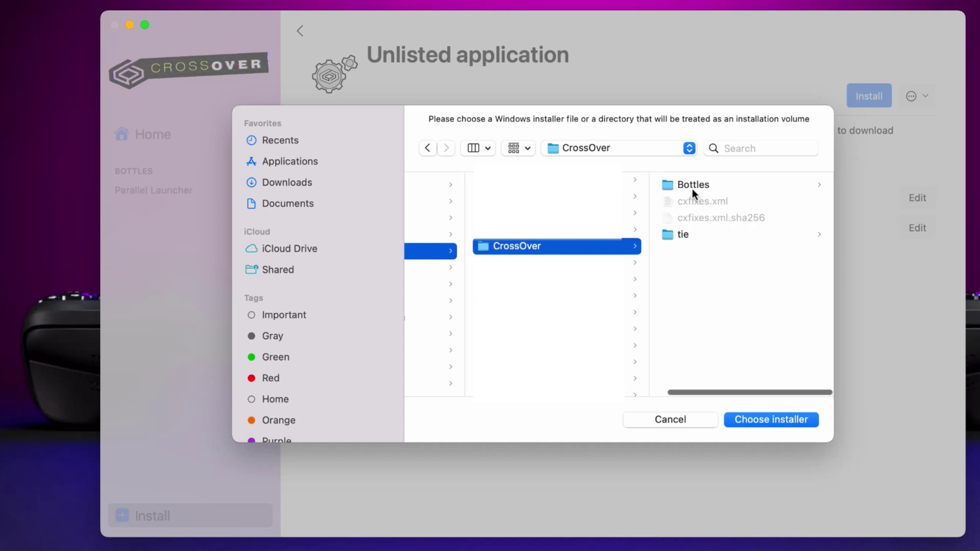
# - Choose ParallelLauncher.exe from the Parallel Launcher bottle's drive_c Program Files as the installer
pyautogui.click(693, 185)
pyautogui.click(698, 184)
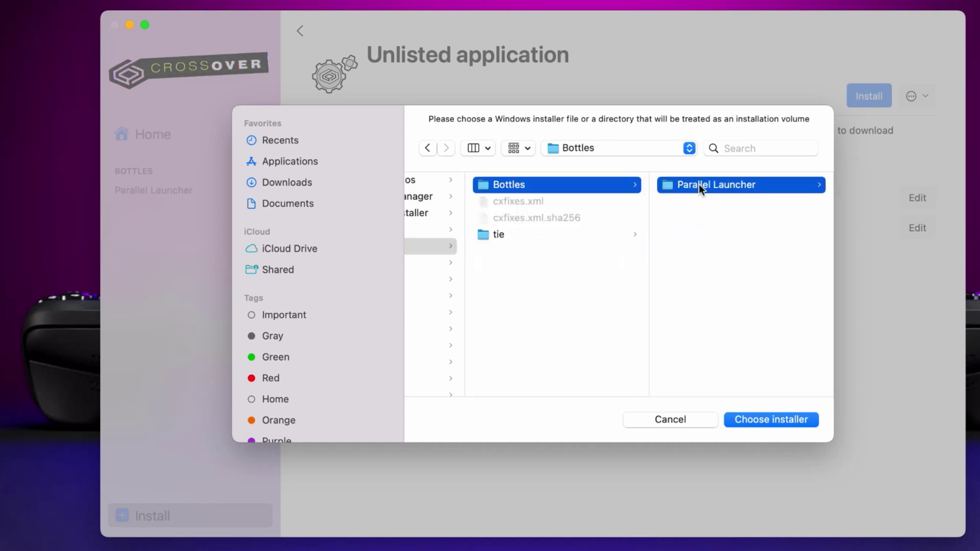
pyautogui.click(704, 252)
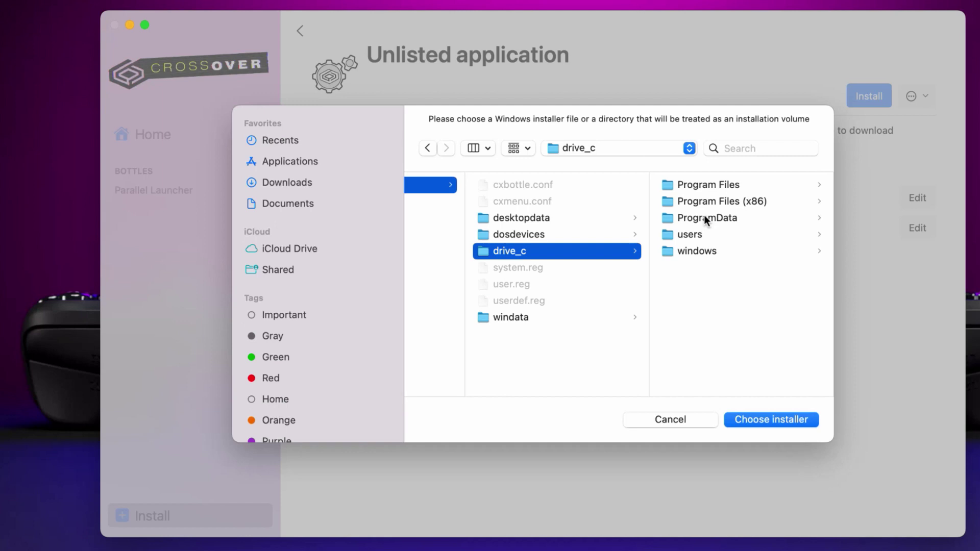
pyautogui.click(706, 186)
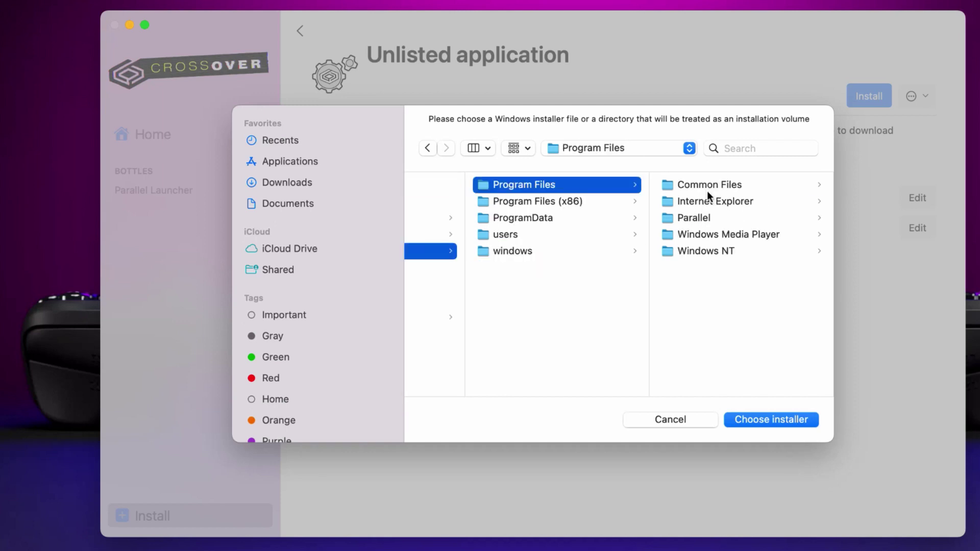
pyautogui.click(699, 219)
pyautogui.click(703, 185)
pyautogui.click(740, 250)
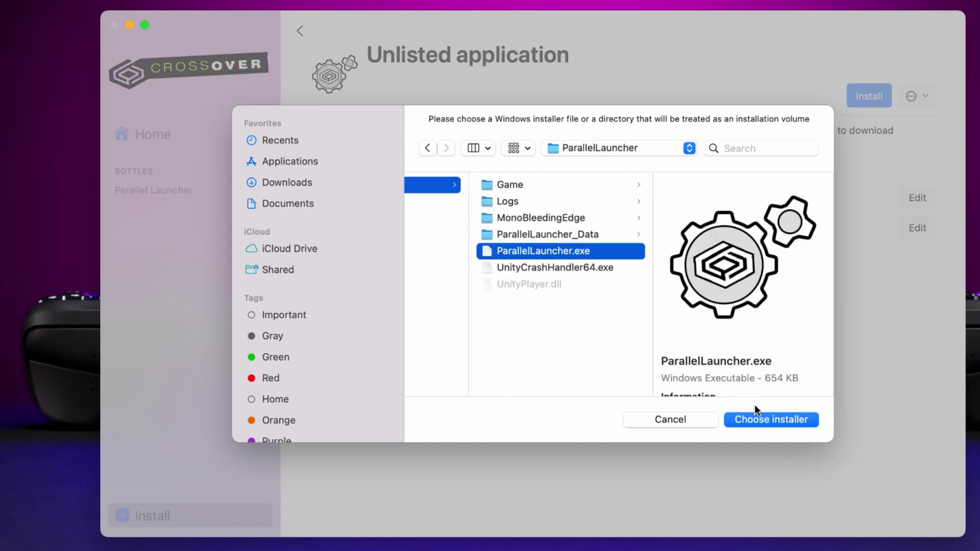
pyautogui.click(760, 420)
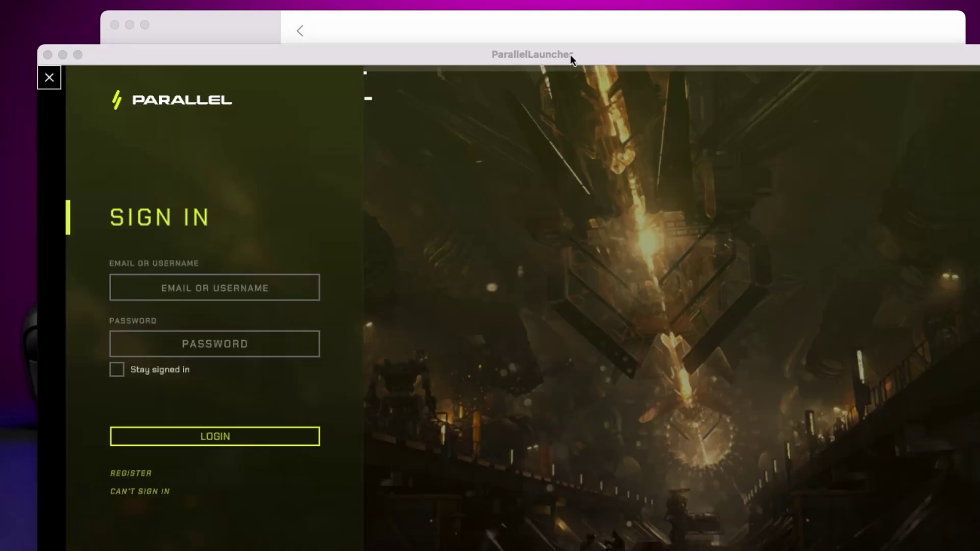
# - Bring the Parallel Launcher window to the front so the game download climbs from 0% to 4%
pyautogui.click(571, 54)
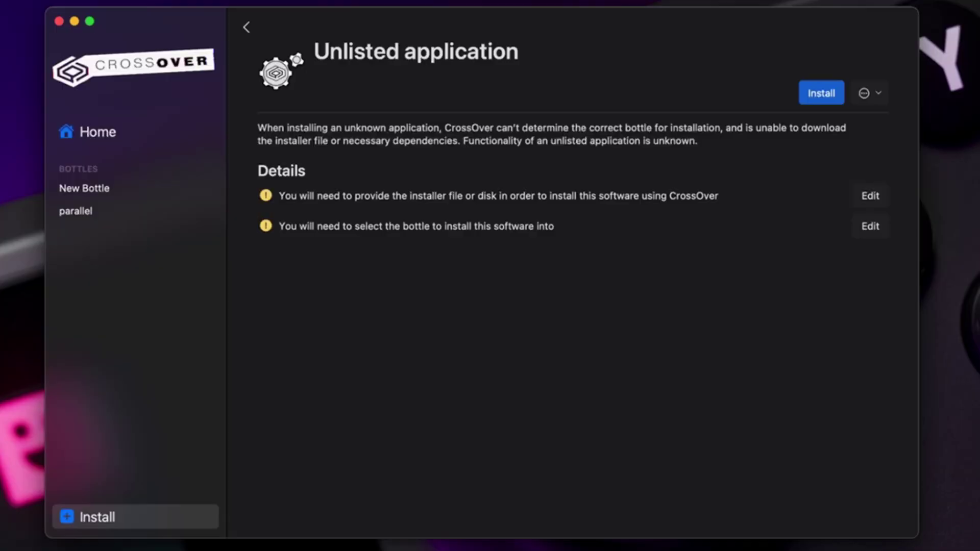
# - Open the 'parallel' bottle and launch the game to its Closed Beta home screen, version 0.20.6
pyautogui.click(102, 215)
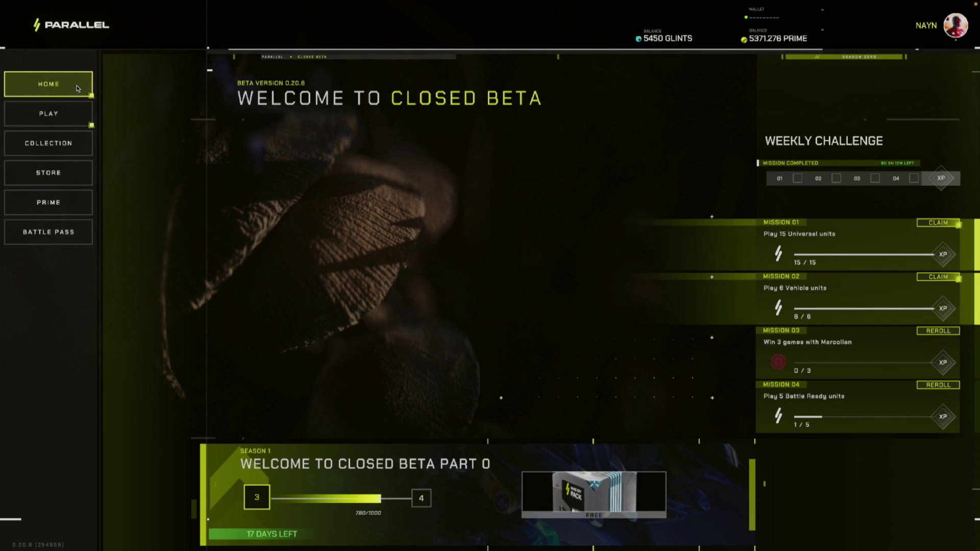
# - Go to PLAY and start a Quick Play match against the AI
pyautogui.click(61, 113)
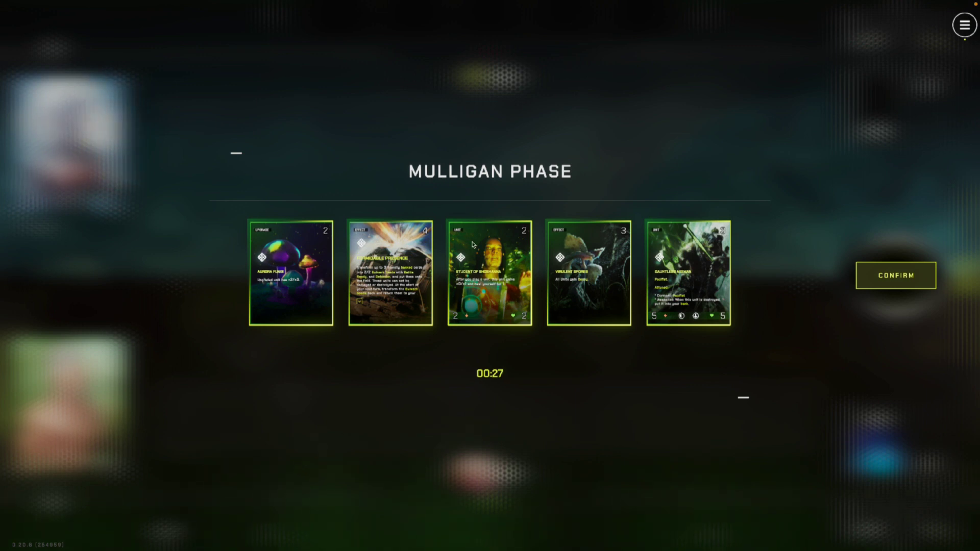
# - Mark Student of Shoshanna and Formidable Presence for redraw in the Mulligan Phase
pyautogui.click(490, 260)
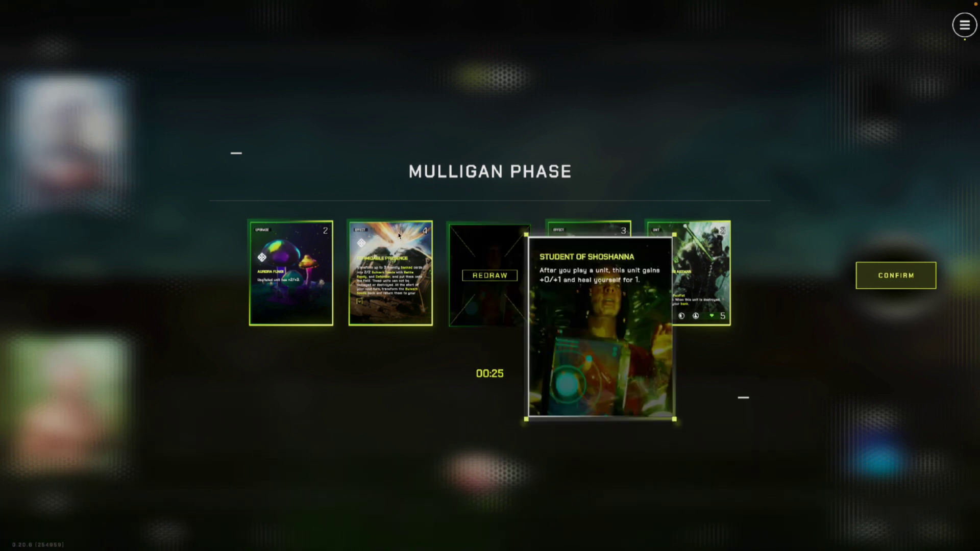
pyautogui.click(391, 261)
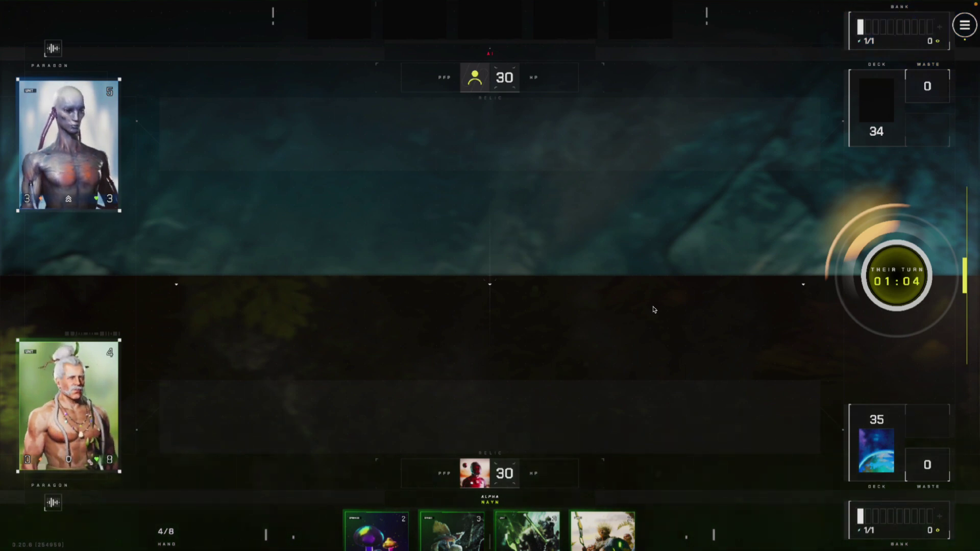
# - Bank the red 5-cost card and play the rightmost hand card onto the board
pyautogui.click(75, 418)
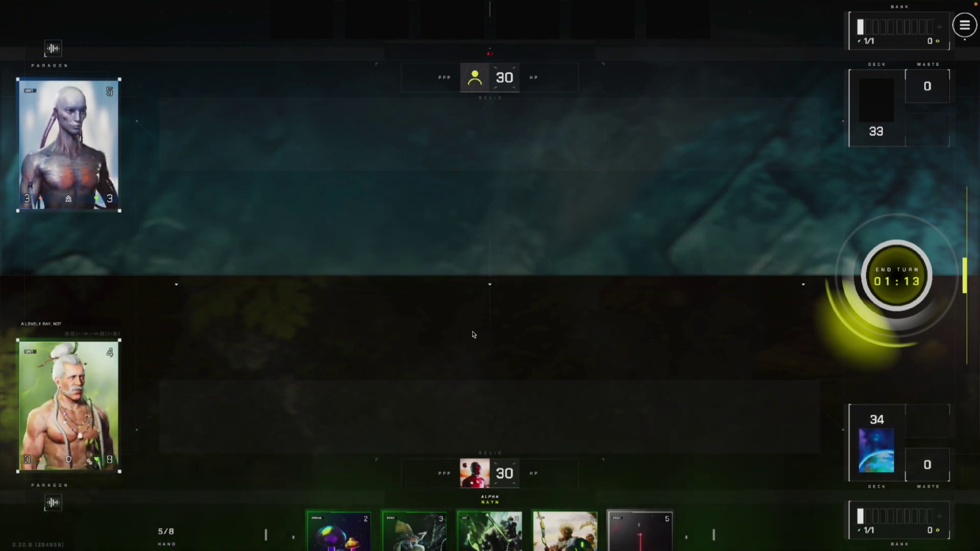
pyautogui.moveTo(640, 530); pyautogui.dragTo(795, 449)
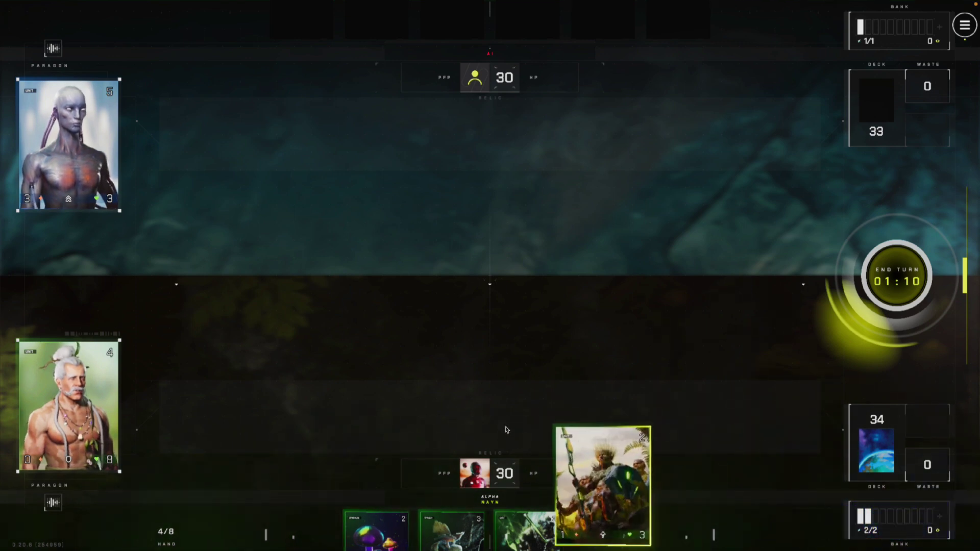
pyautogui.moveTo(602, 484); pyautogui.dragTo(546, 300)
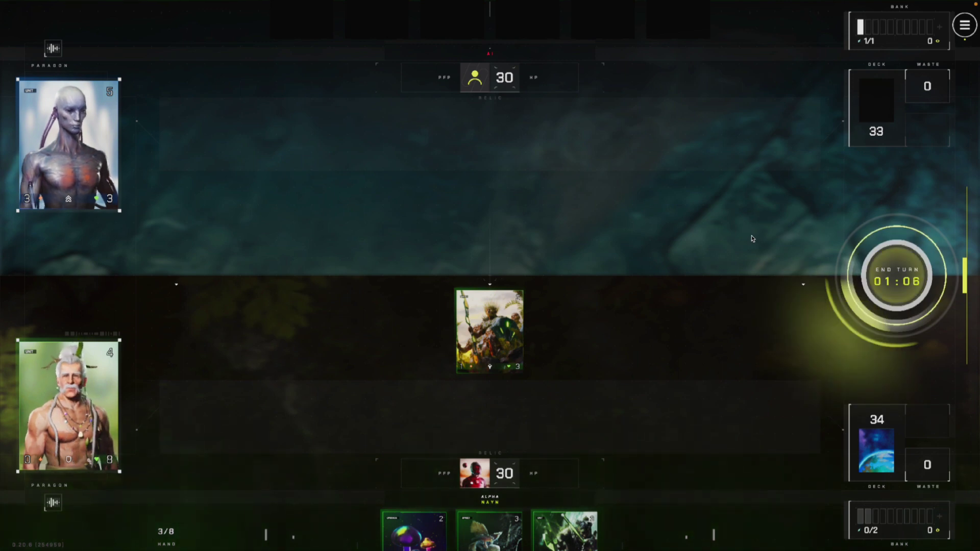
# - Concede the match from the pause menu and confirm
pyautogui.press('Escape')
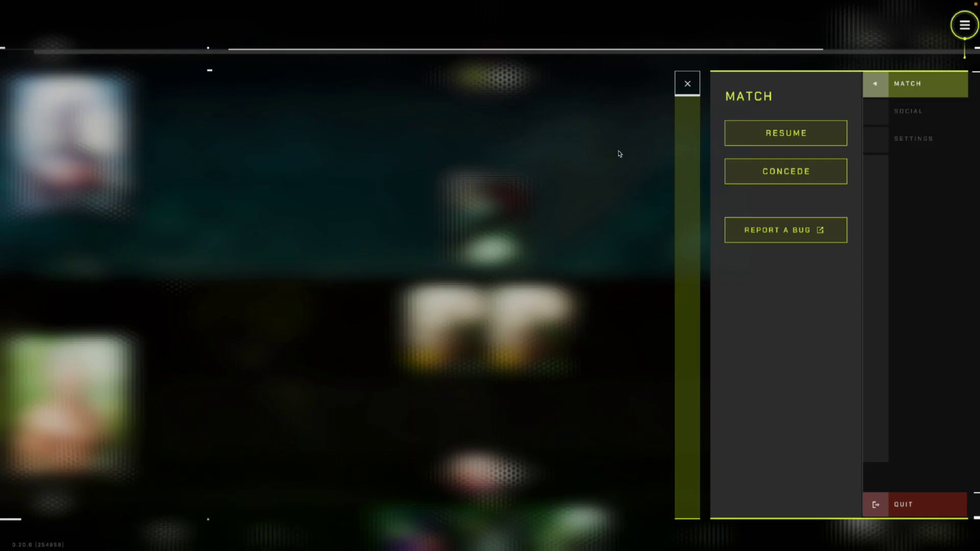
pyautogui.click(786, 171)
pyautogui.click(543, 299)
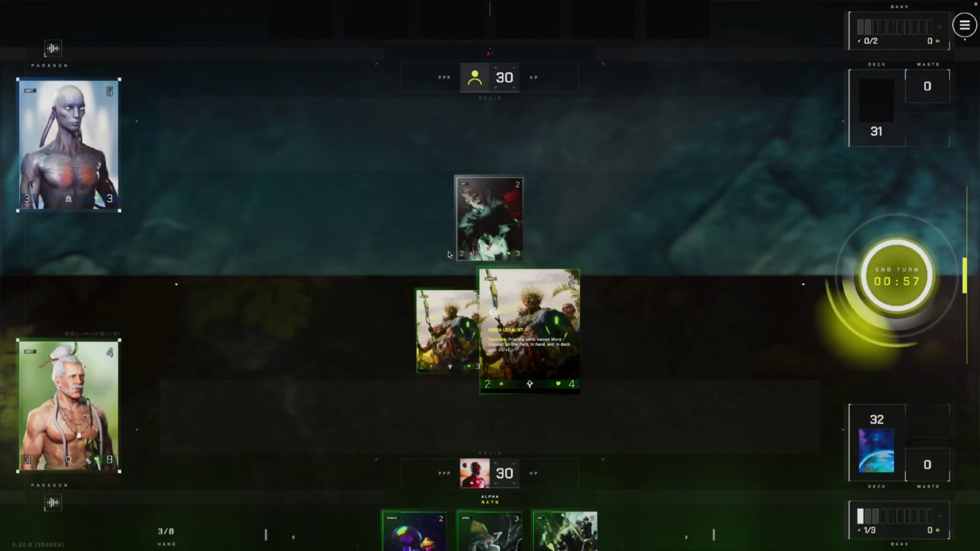